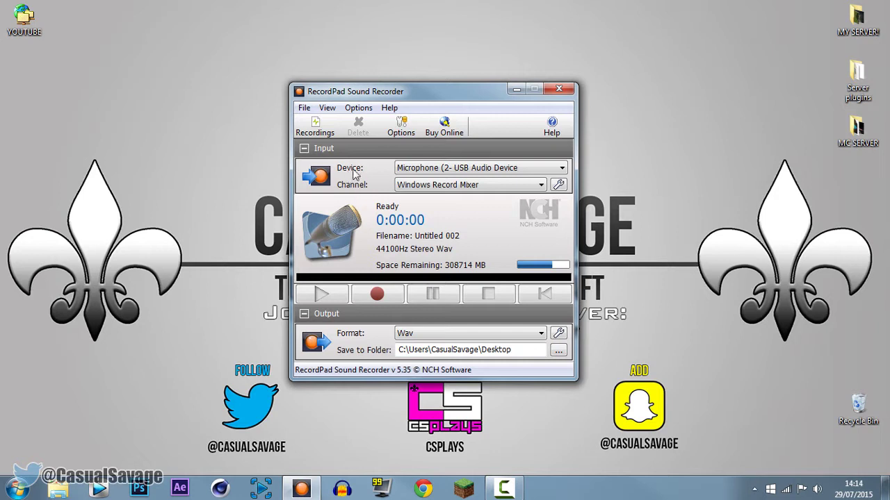
{"action": "left_click", "coordinate": [417, 172]}
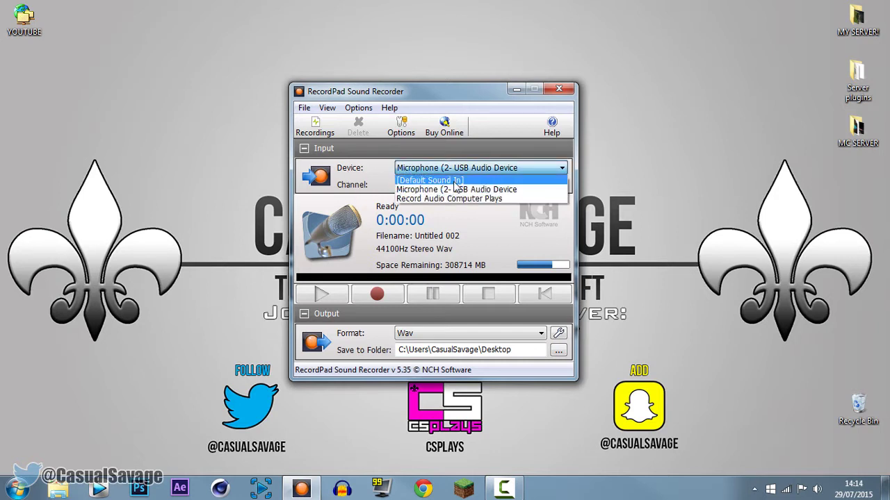
{"action": "left_click", "coordinate": [443, 191]}
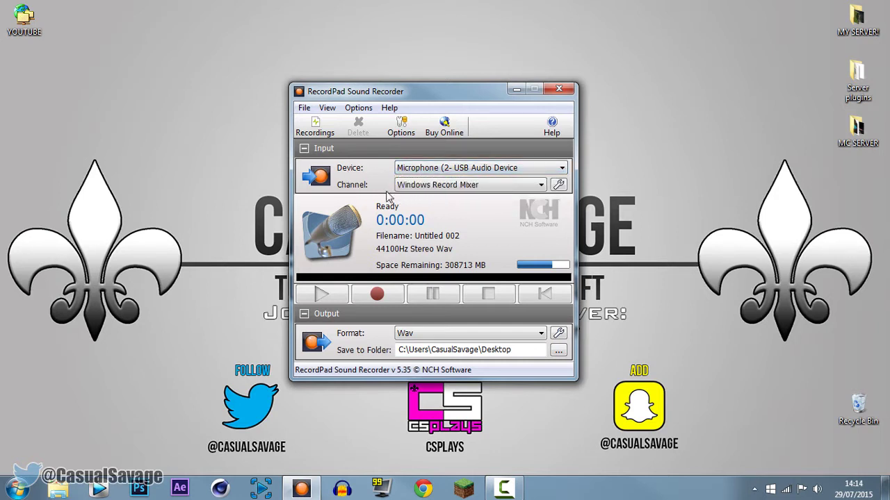
{"action": "left_click", "coordinate": [421, 188]}
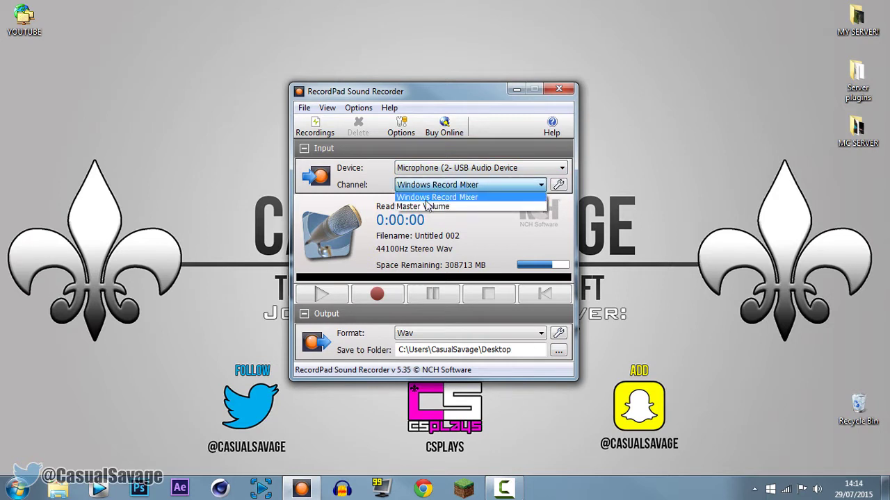
{"action": "left_click", "coordinate": [464, 184]}
{"action": "left_click", "coordinate": [818, 490]}
{"action": "left_click", "coordinate": [819, 452]}
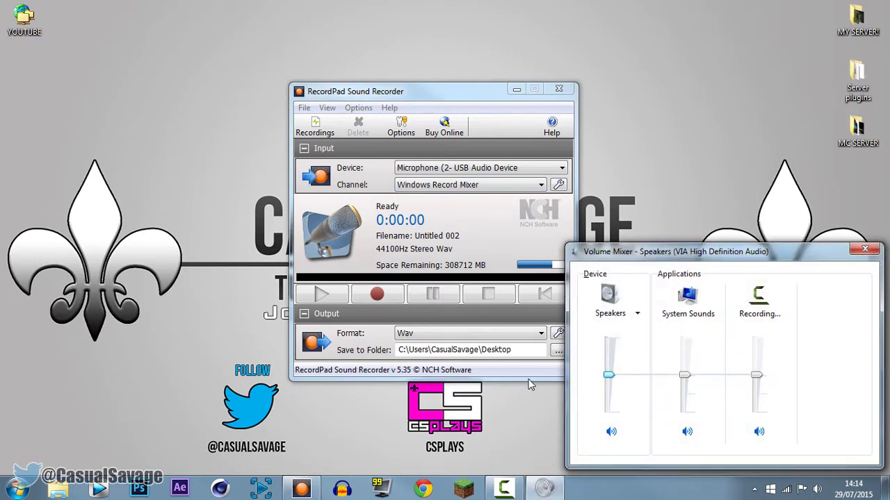
{"action": "left_click", "coordinate": [864, 249]}
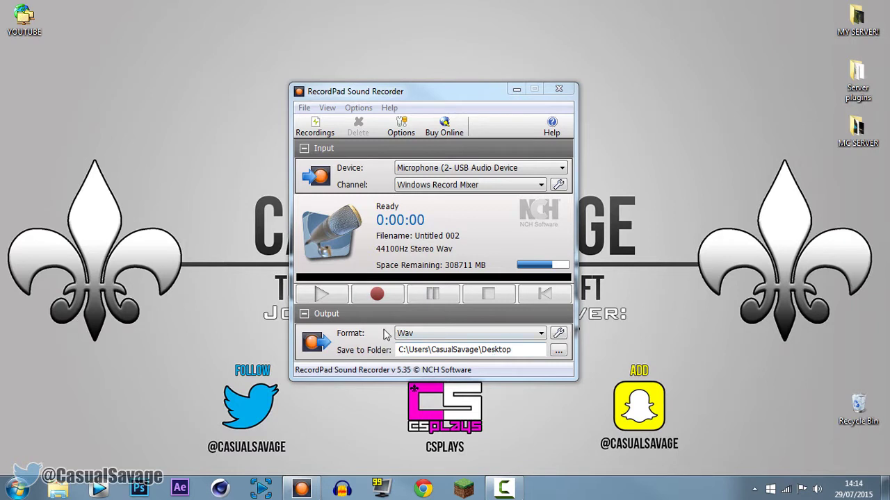
{"action": "left_click", "coordinate": [516, 340]}
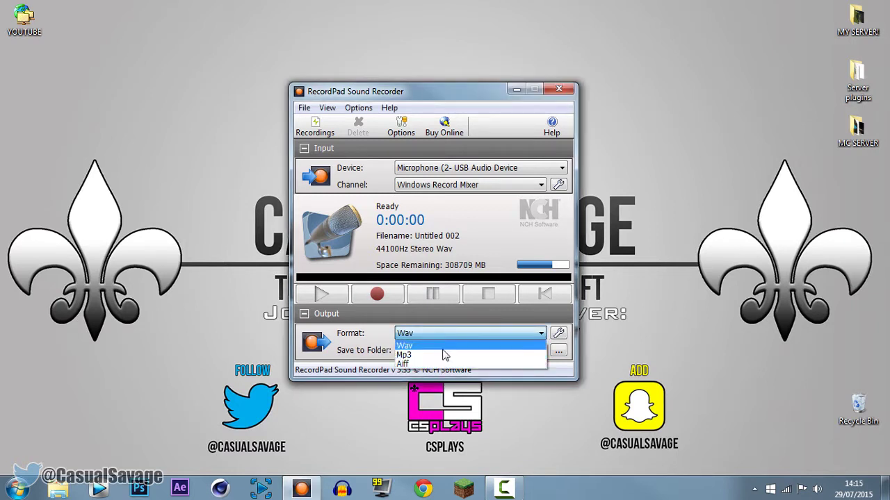
{"action": "left_click", "coordinate": [441, 347]}
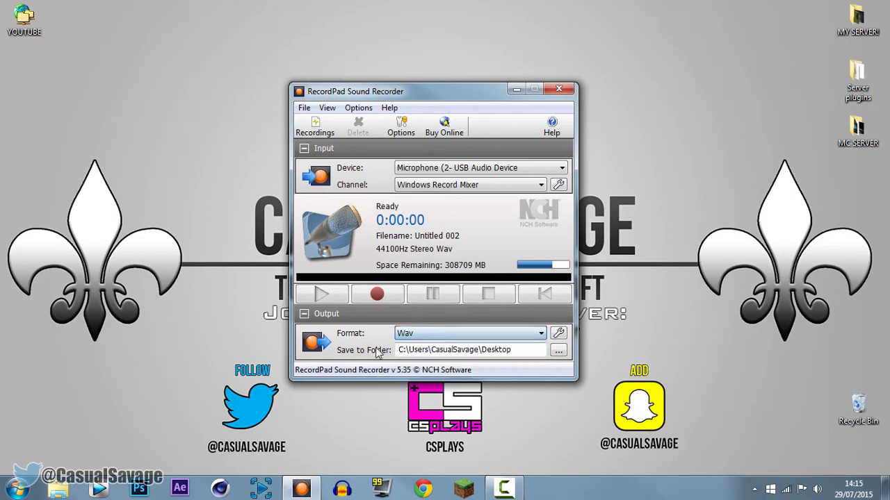
{"action": "left_click", "coordinate": [560, 351]}
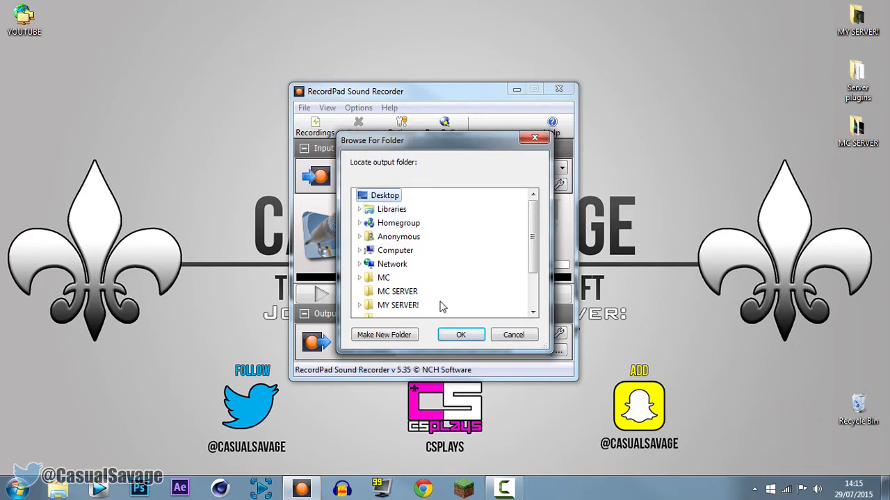
{"action": "left_click", "coordinate": [455, 335]}
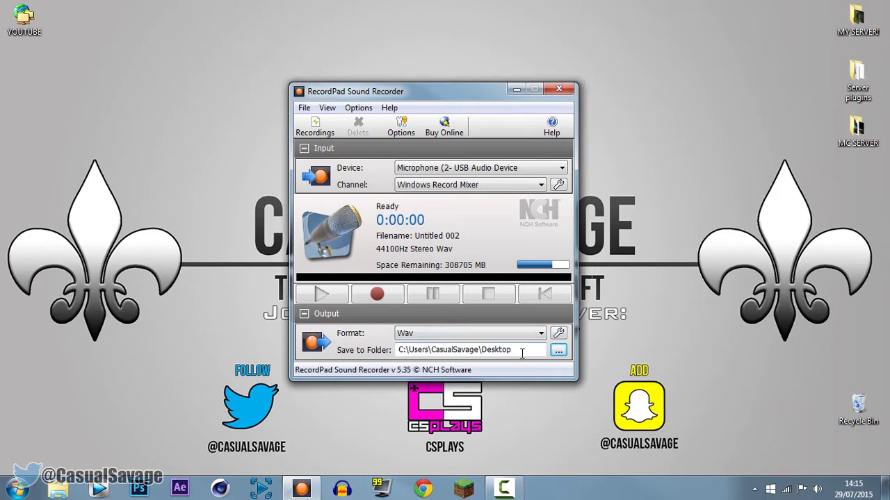
Open RecordPad's Options, review the Record tab, then show the Output settings ('Untitled %autonumber%').
{"action": "left_click", "coordinate": [304, 108]}
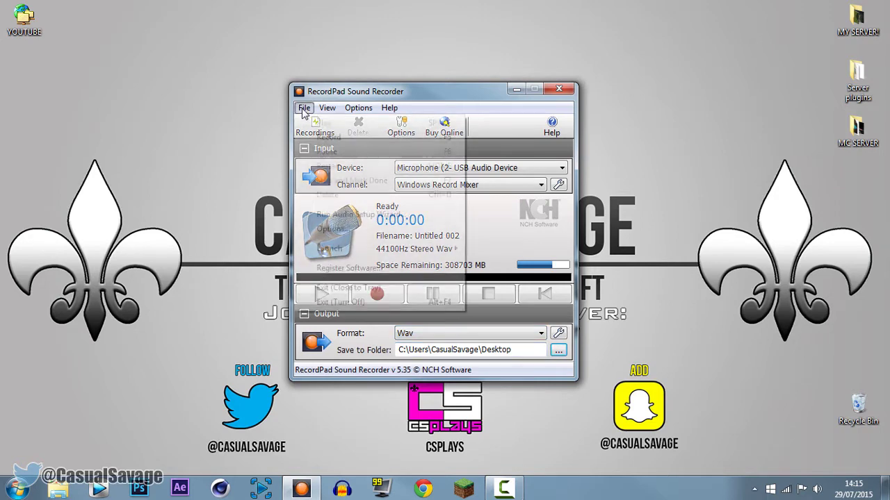
{"action": "left_click", "coordinate": [337, 233]}
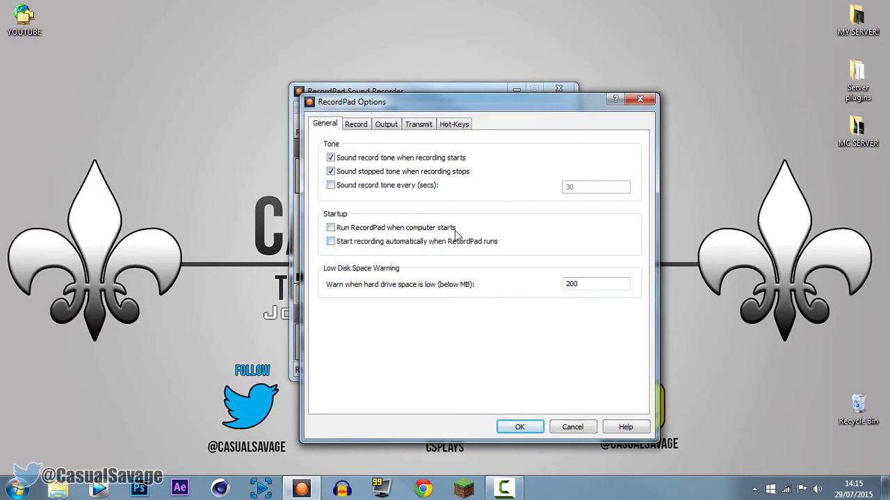
{"action": "left_click", "coordinate": [359, 126]}
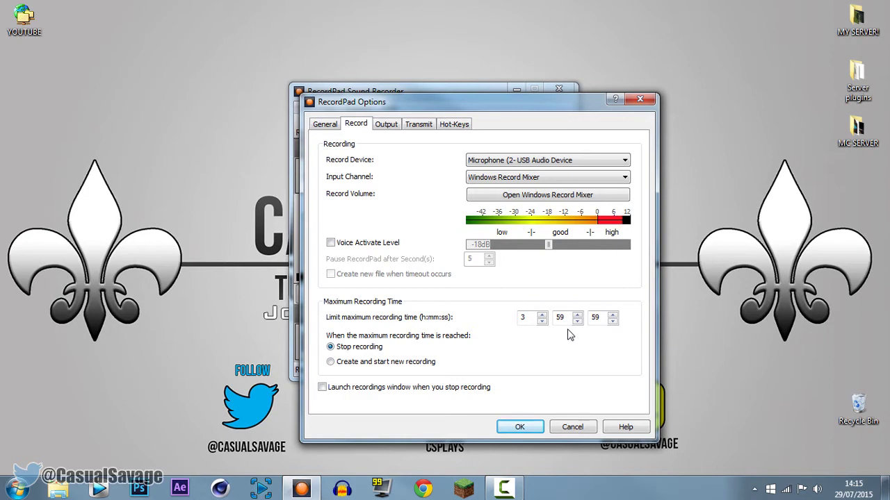
{"action": "left_click", "coordinate": [386, 129]}
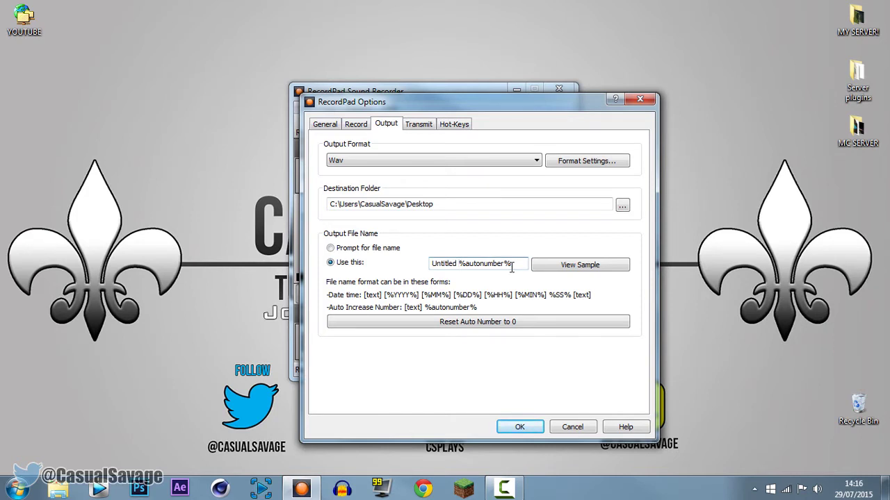
Change the file name pattern to 'test %autonumber%' and preview the resulting name.
{"action": "left_click_drag", "start_coordinate": [512, 268], "coordinate": [392, 270]}
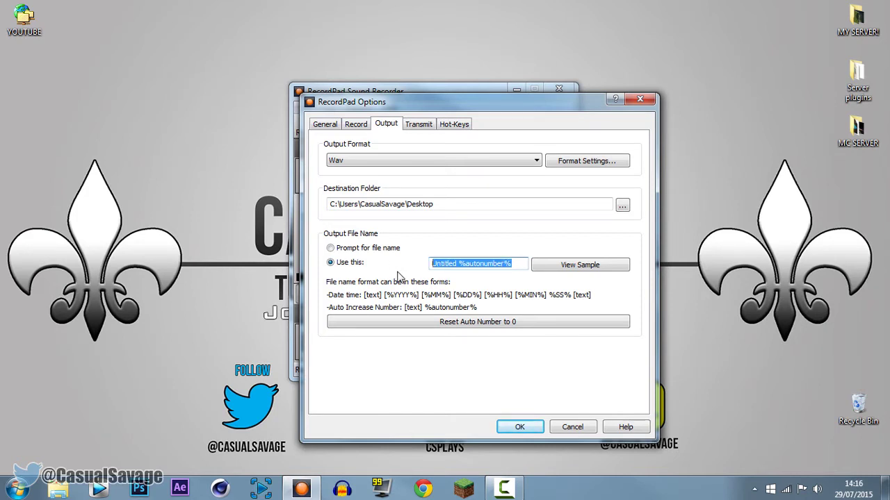
{"action": "type", "text": "test %autonumber%"}
{"action": "left_click", "coordinate": [560, 265]}
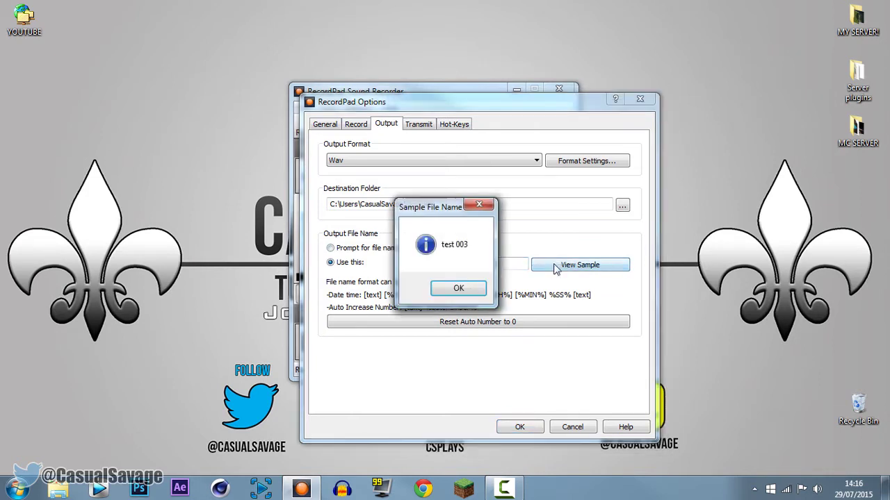
{"action": "left_click", "coordinate": [454, 289]}
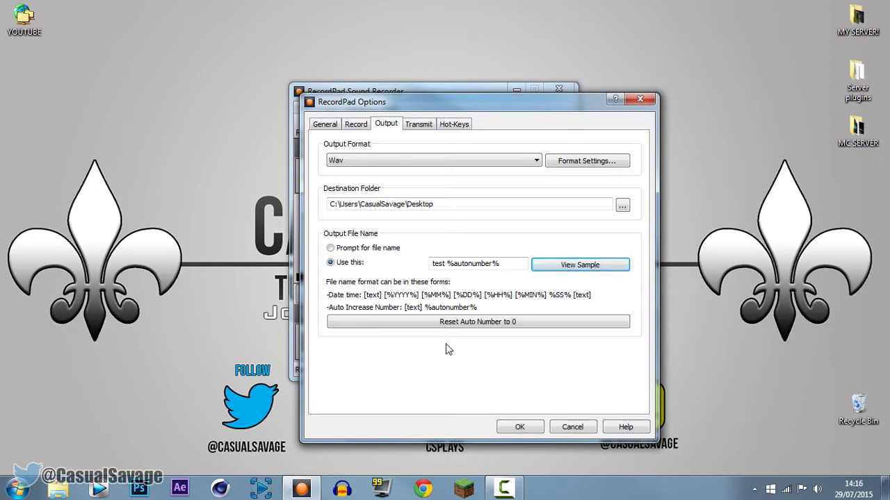
Reset the automatic file number to 0, recheck the name, and view the Transmit settings.
{"action": "left_click", "coordinate": [450, 324]}
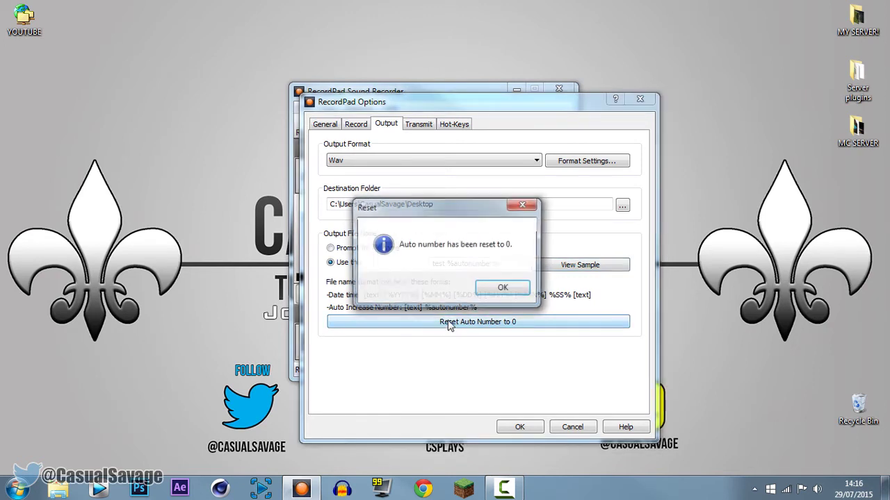
{"action": "left_click", "coordinate": [502, 288]}
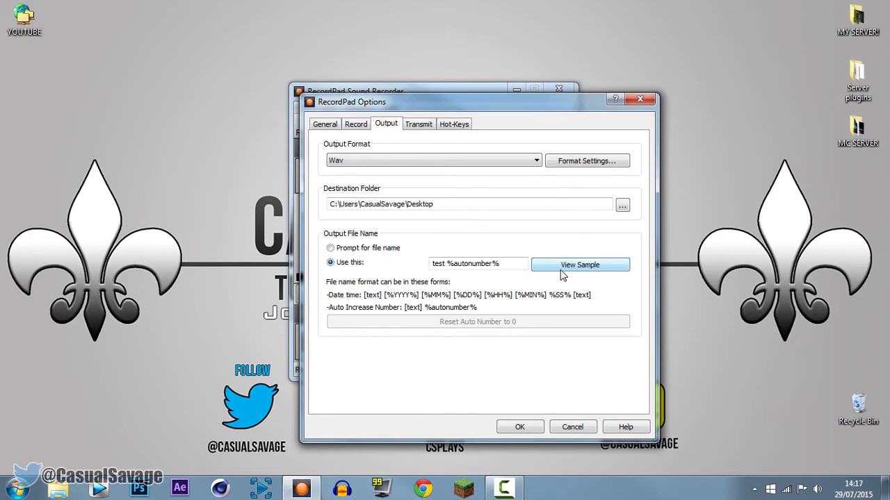
{"action": "left_click", "coordinate": [563, 271]}
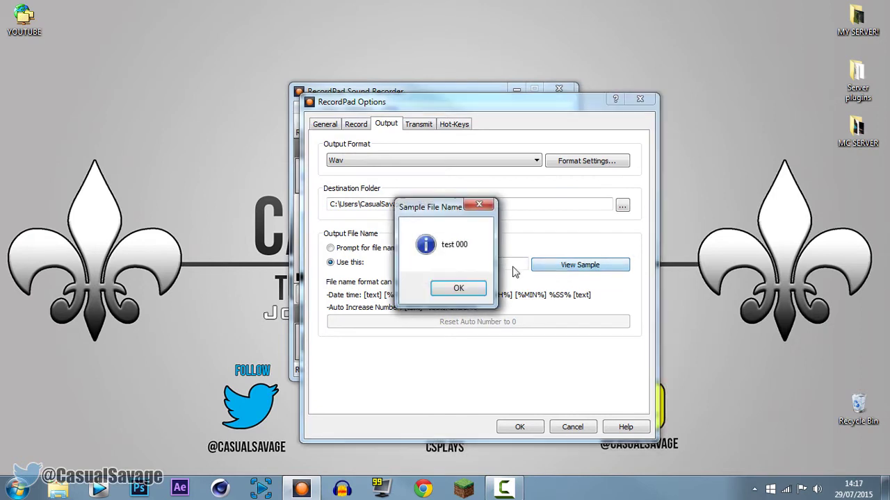
{"action": "left_click", "coordinate": [459, 288]}
{"action": "left_click_drag", "start_coordinate": [445, 265], "coordinate": [383, 257]}
{"action": "left_click_drag", "start_coordinate": [449, 265], "coordinate": [515, 272]}
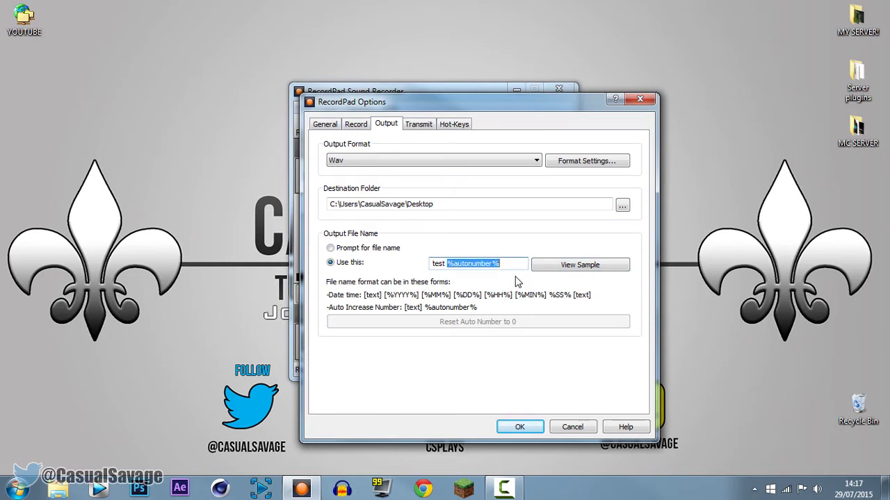
{"action": "left_click", "coordinate": [422, 125]}
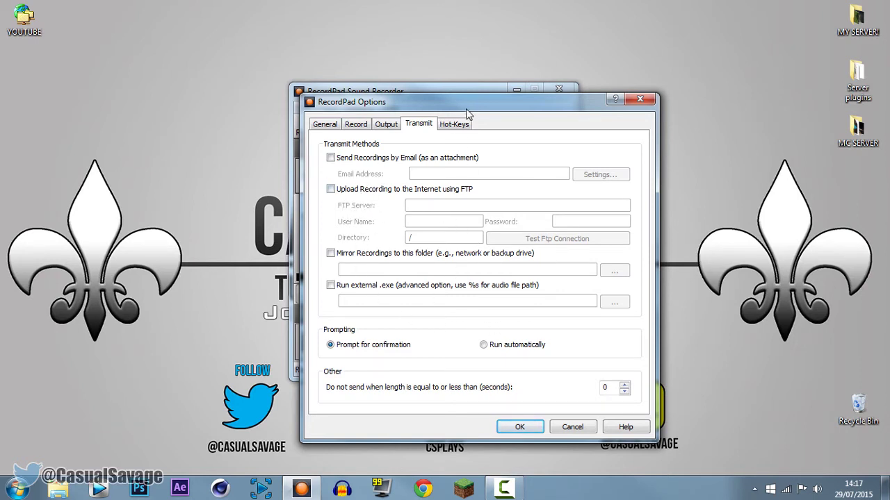
Add a system-wide Record hot-key bound to Num + on the Hot-Keys tab and close Options.
{"action": "left_click", "coordinate": [456, 125]}
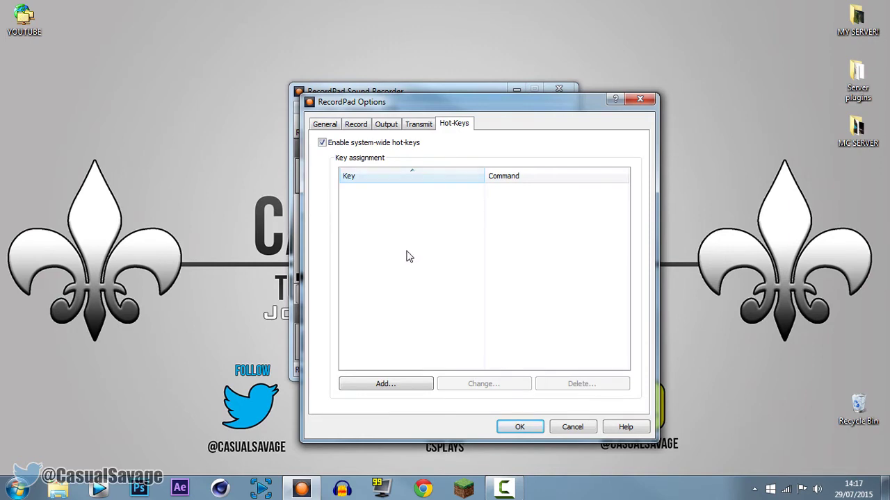
{"action": "left_click_drag", "start_coordinate": [648, 111], "coordinate": [883, 71]}
{"action": "left_click", "coordinate": [641, 347]}
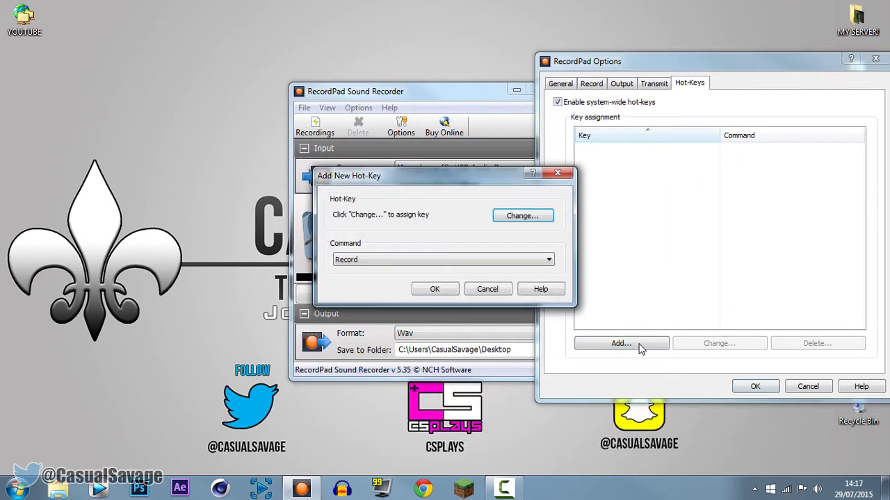
{"action": "left_click", "coordinate": [406, 270]}
{"action": "left_click", "coordinate": [358, 272]}
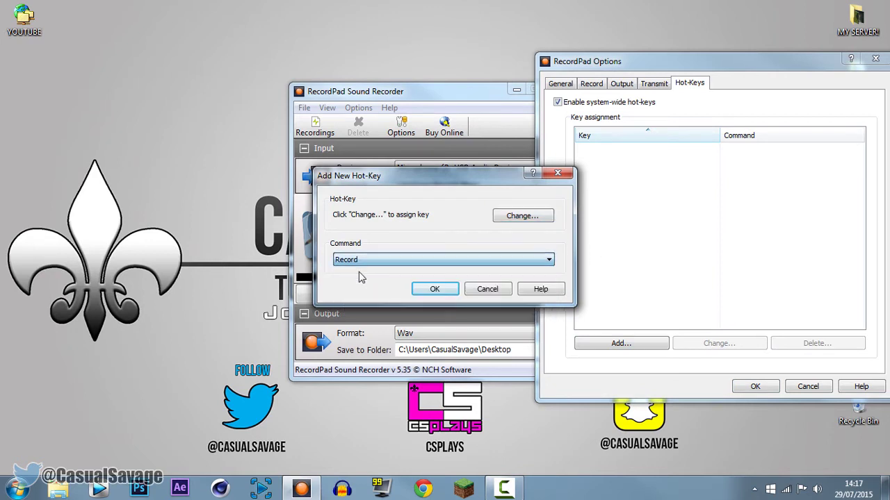
{"action": "left_click", "coordinate": [529, 219]}
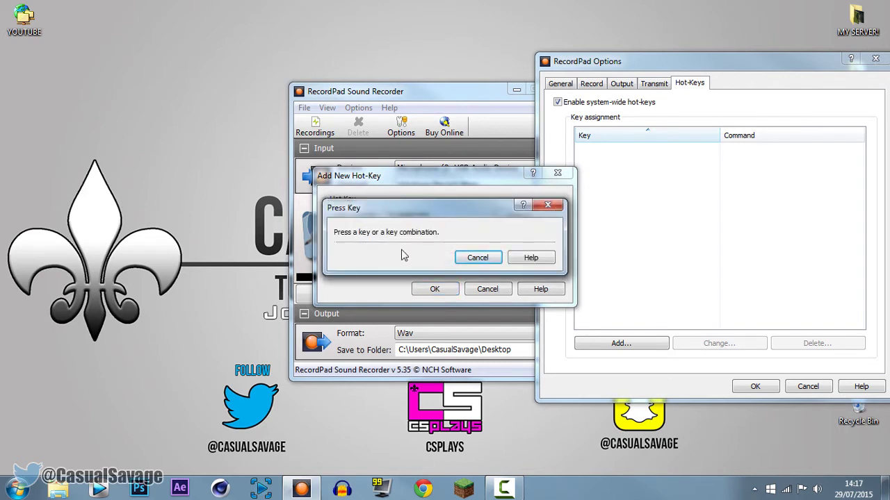
{"action": "key", "text": "KP_Add"}
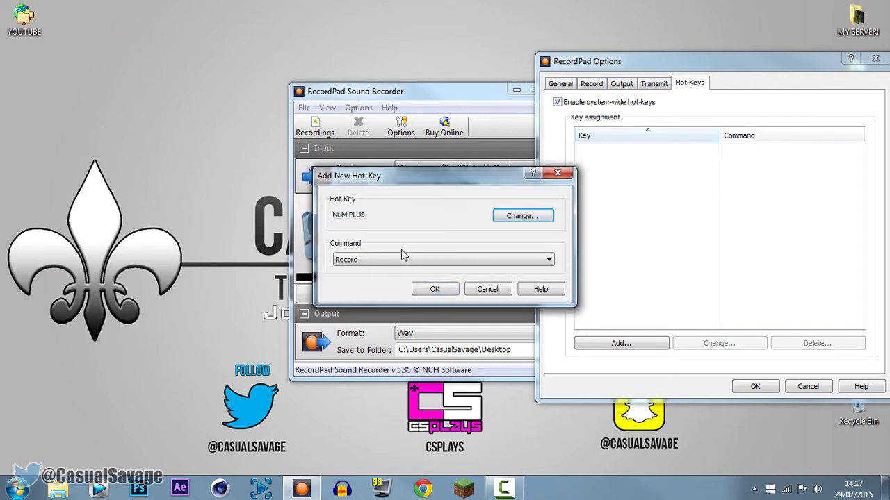
{"action": "left_click", "coordinate": [435, 290]}
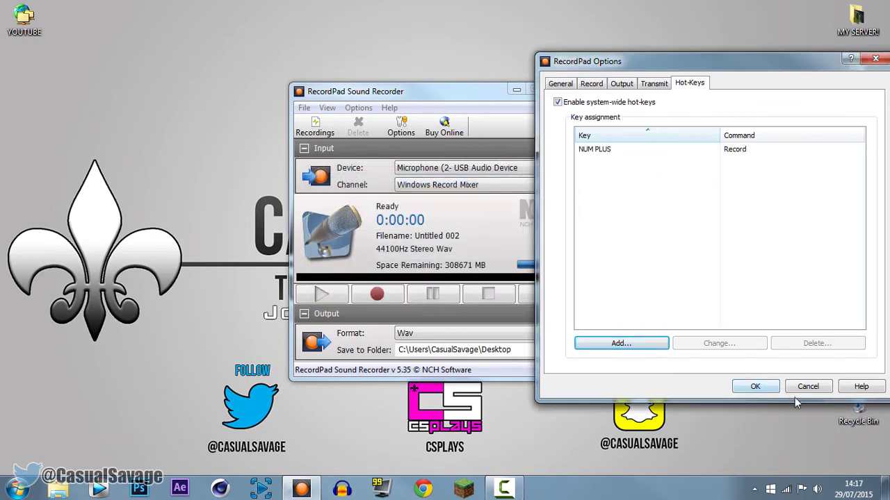
{"action": "left_click", "coordinate": [754, 387]}
{"action": "left_click_drag", "start_coordinate": [461, 99], "coordinate": [444, 96]}
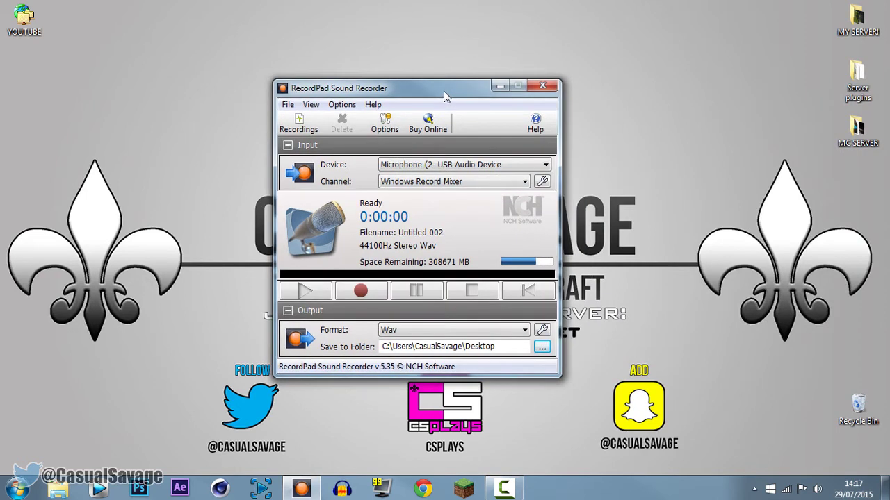
Start recording with the new Num + hot-key.
{"action": "key", "text": "KP_Add"}
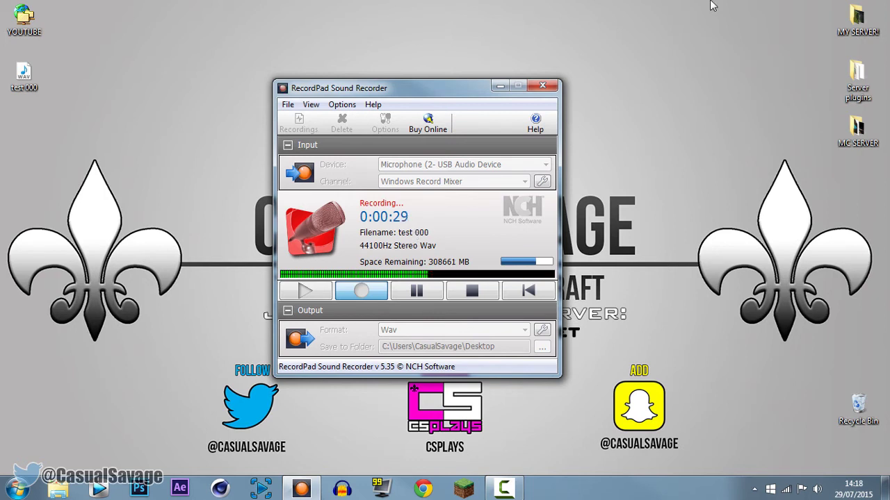
{"action": "left_click", "coordinate": [483, 298]}
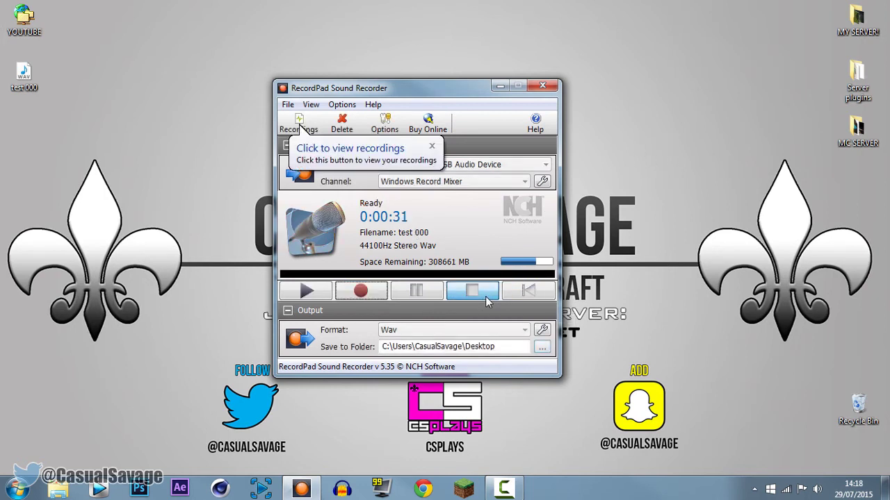
{"action": "left_click", "coordinate": [23, 81]}
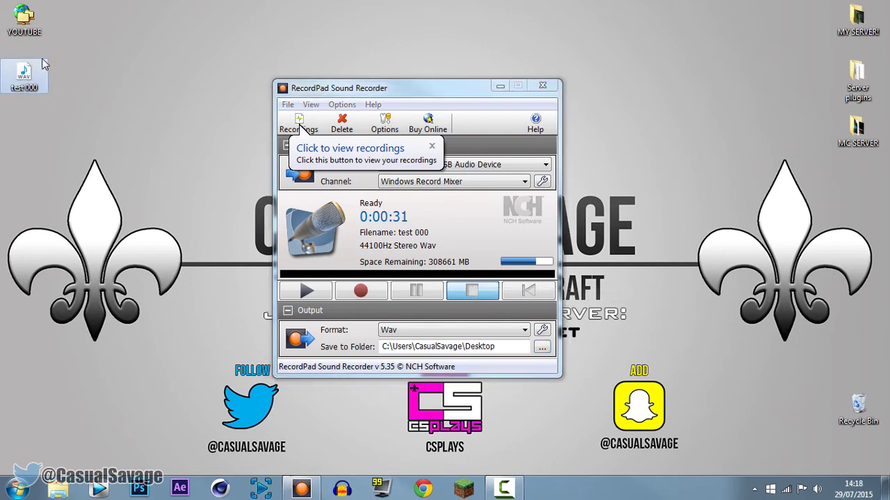
{"action": "left_click", "coordinate": [299, 125]}
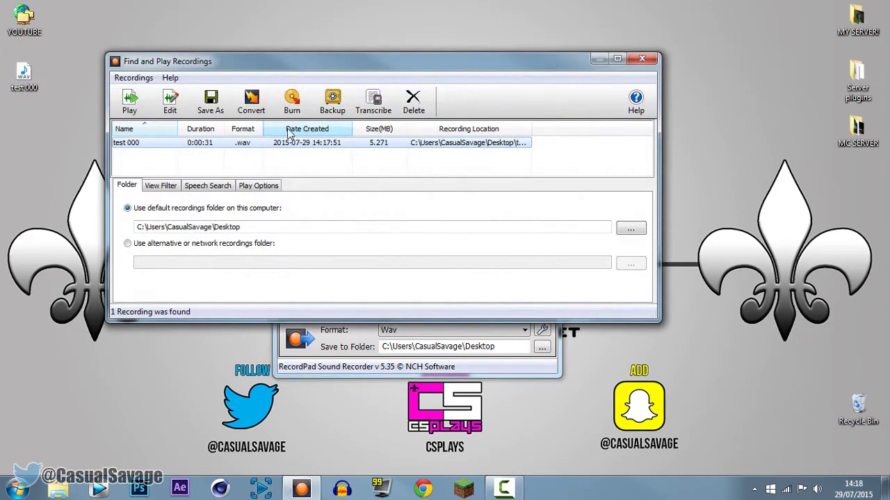
{"action": "left_click", "coordinate": [278, 146]}
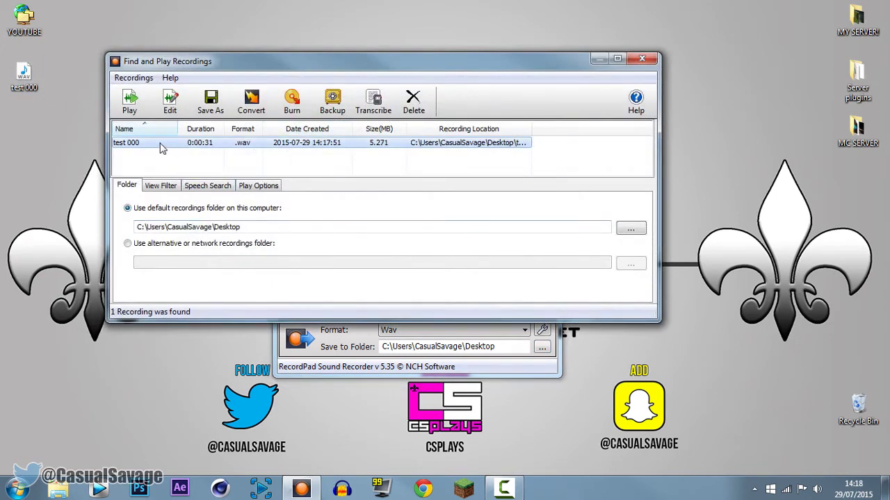
{"action": "left_click", "coordinate": [211, 101]}
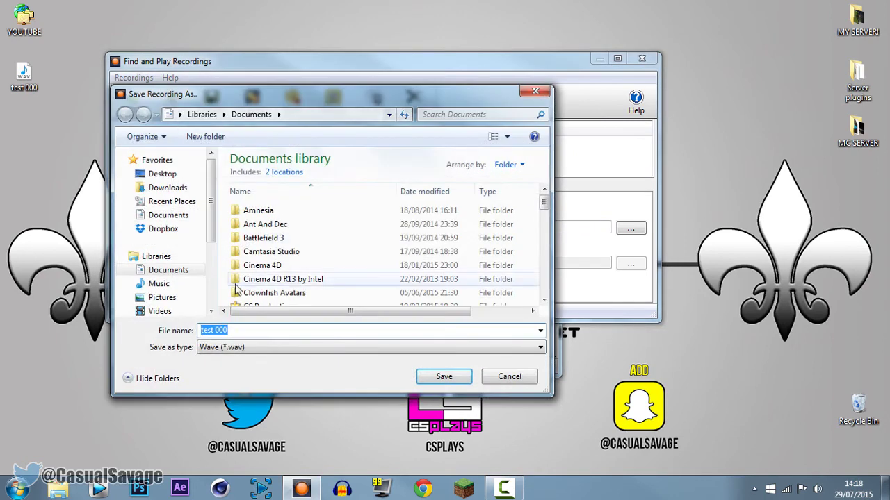
{"action": "left_click", "coordinate": [515, 376]}
{"action": "left_click", "coordinate": [642, 59]}
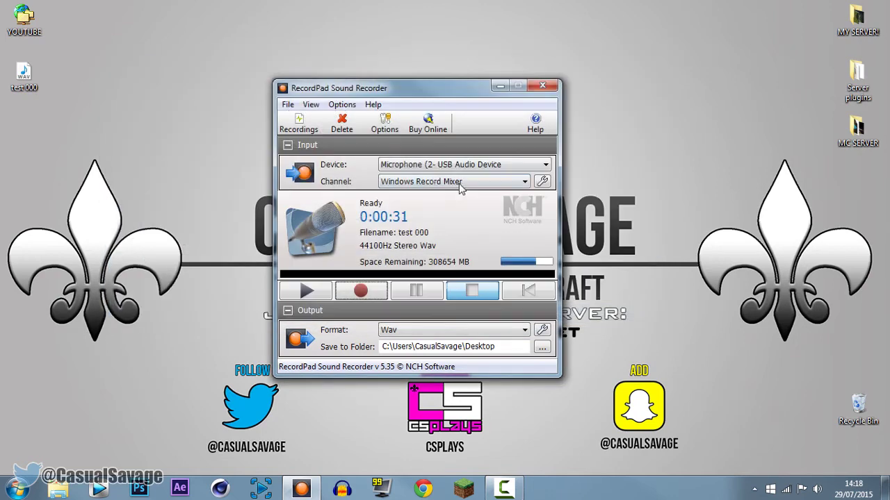
Reposition the RecordPad window on screen, then close the recorder.
{"action": "left_click_drag", "start_coordinate": [401, 88], "coordinate": [418, 50]}
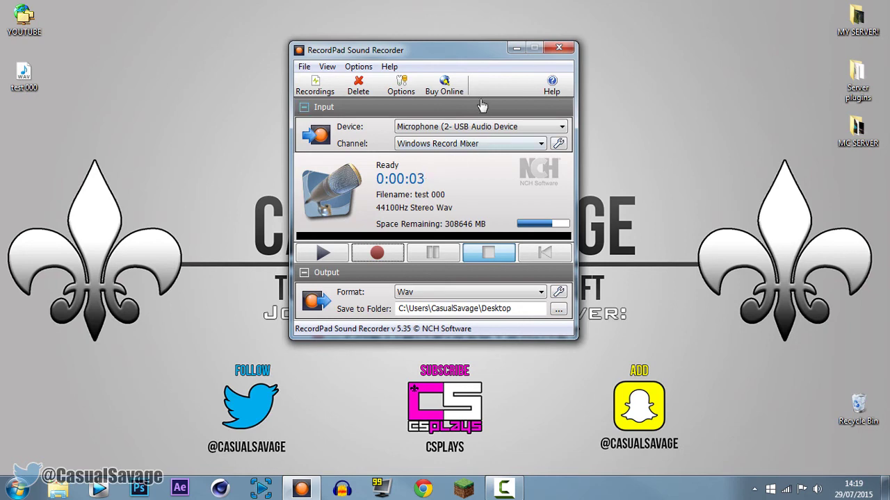
{"action": "left_click_drag", "start_coordinate": [481, 50], "coordinate": [501, 71]}
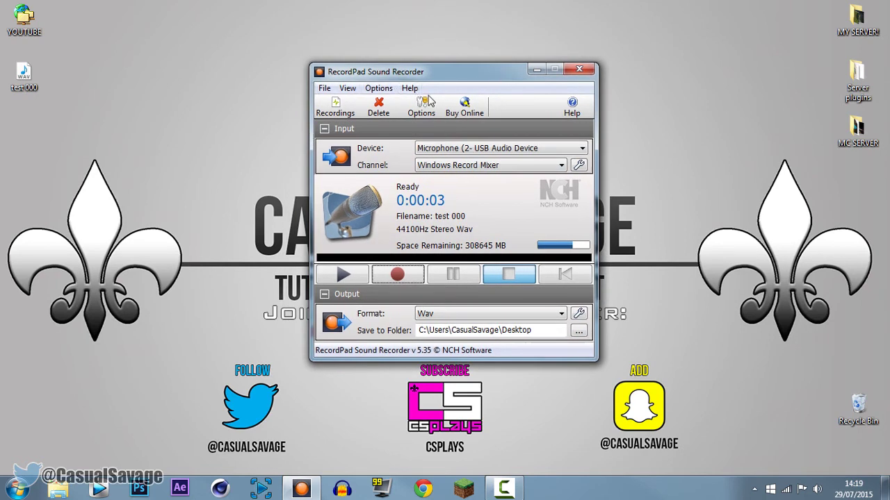
{"action": "left_click", "coordinate": [579, 69]}
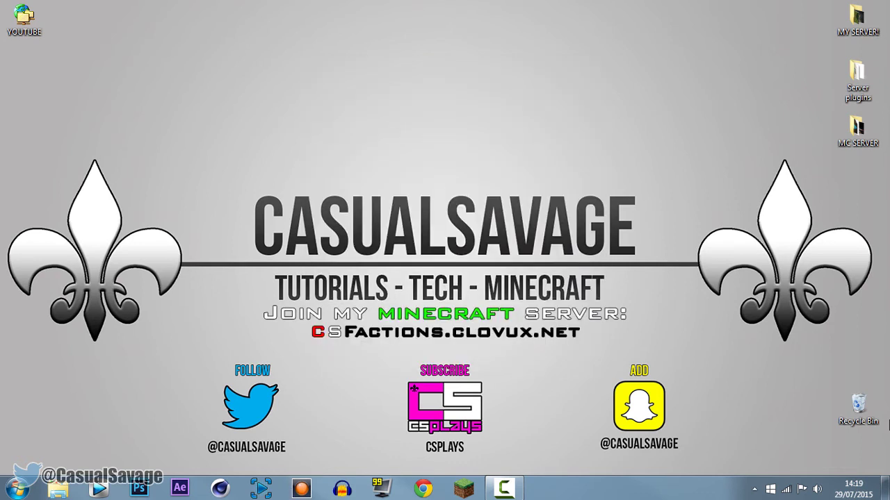